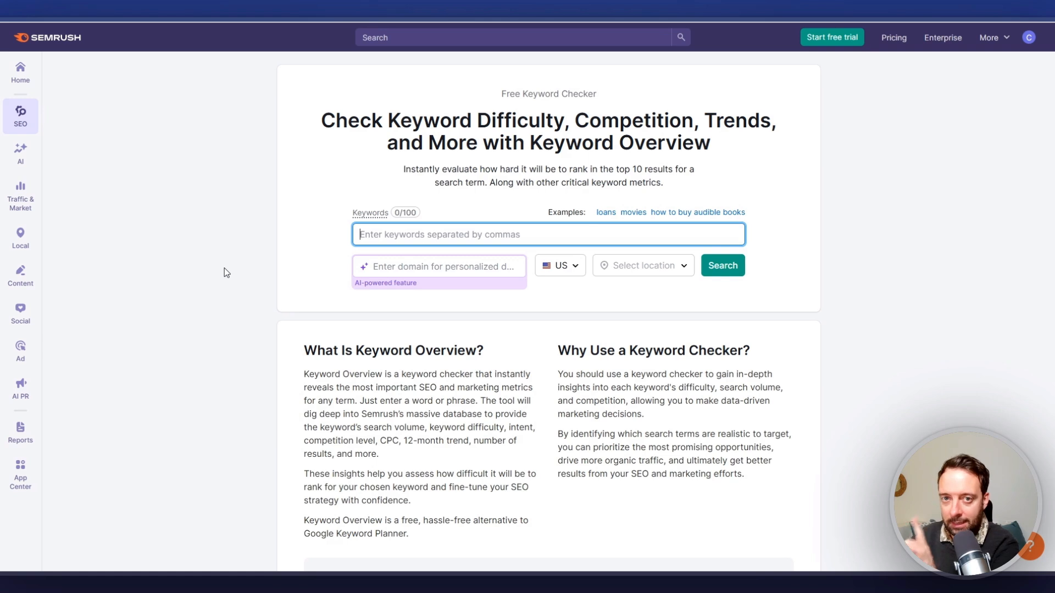
Step: Open Topic Research and get content ideas for "ai seo" in the US
mouse_move(22, 115)
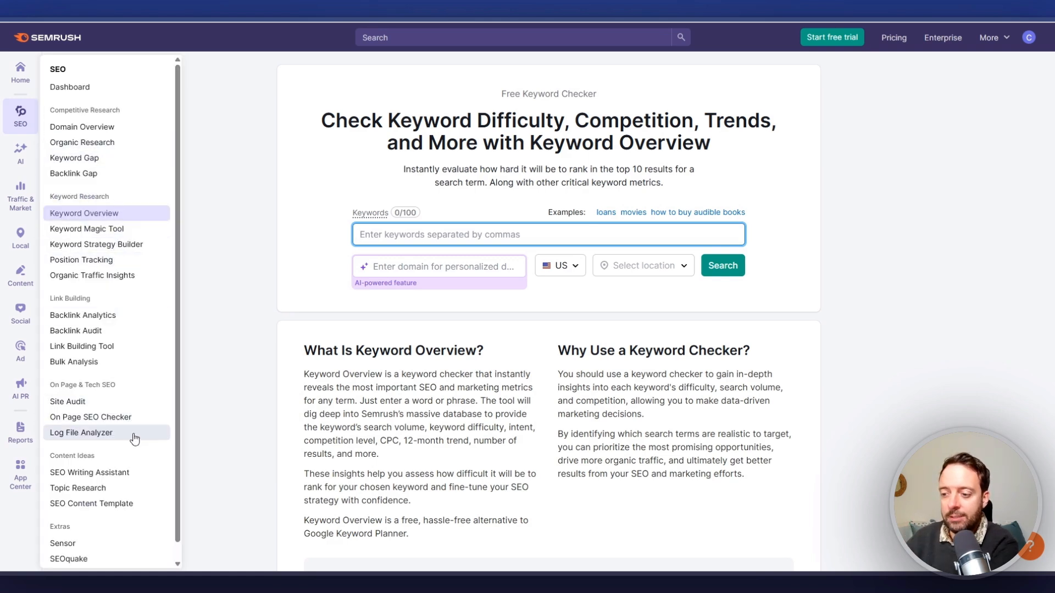
left_click(124, 489)
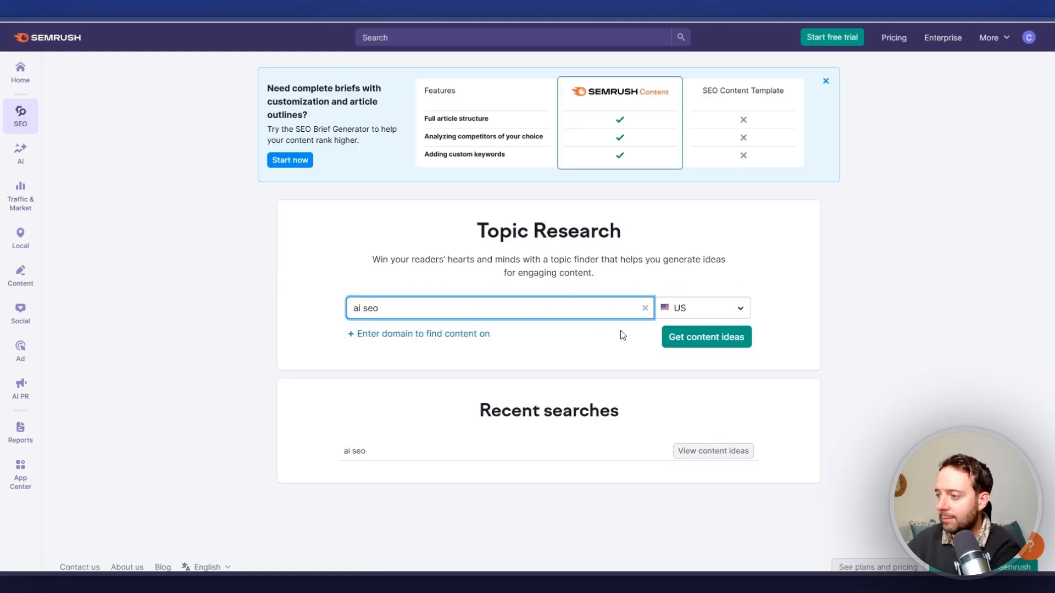
left_click(695, 339)
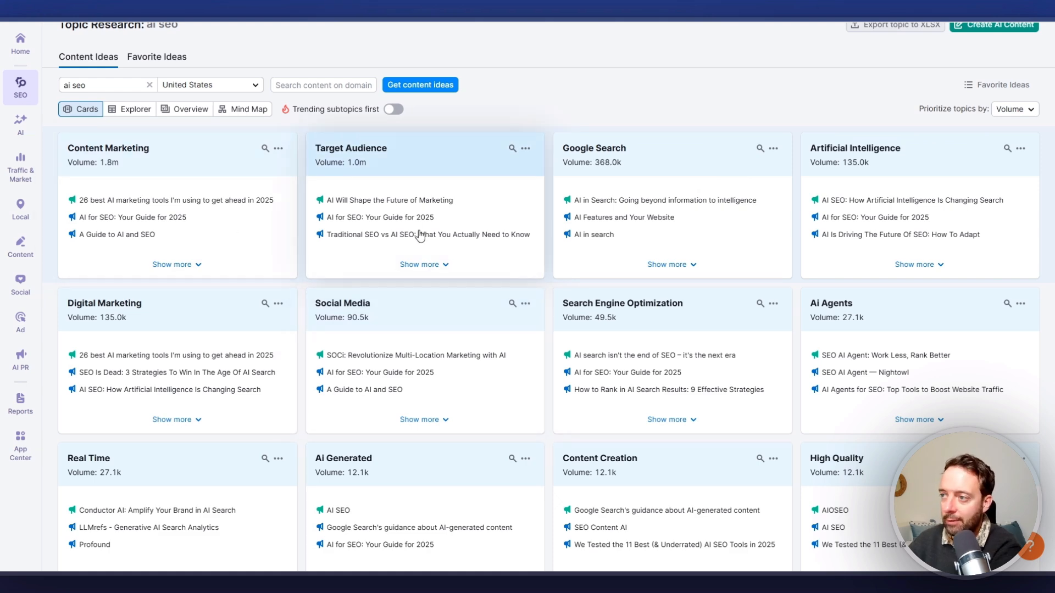
Step: Browse the topic cards for "ai seo" and prioritize them by Topic Efficiency
scroll(180, 125, "up", 2)
scroll(220, 187, "down", 3)
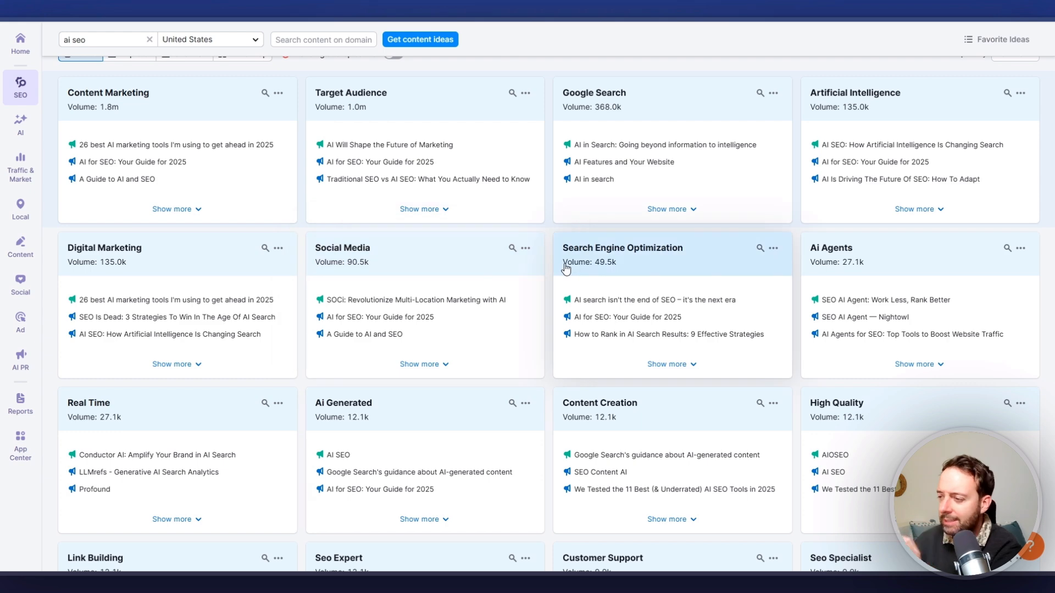
scroll(566, 268, "down", 1)
scroll(555, 269, "down", 3)
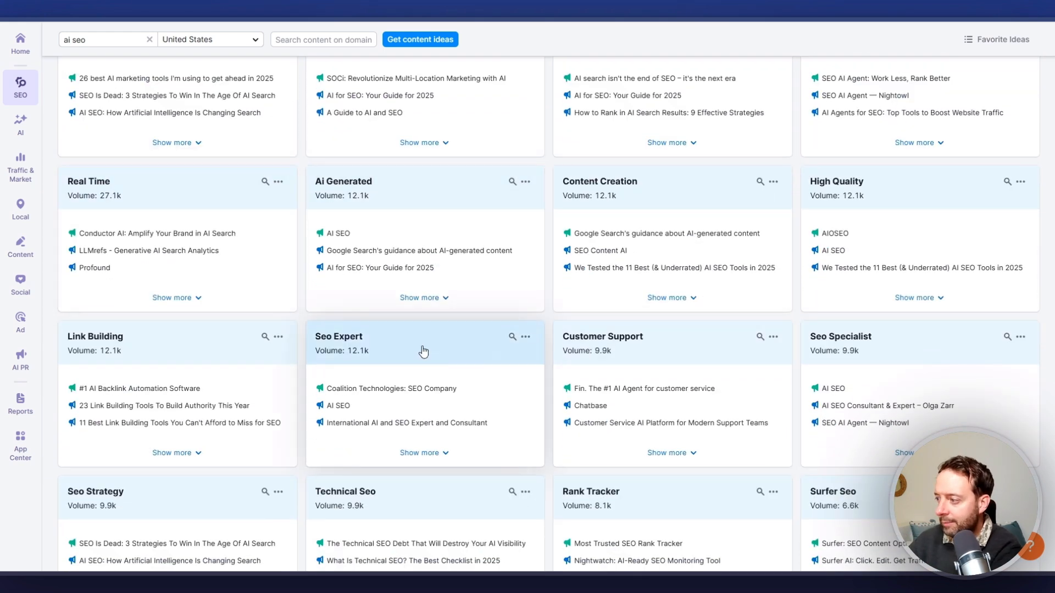
scroll(839, 350, "up", 7)
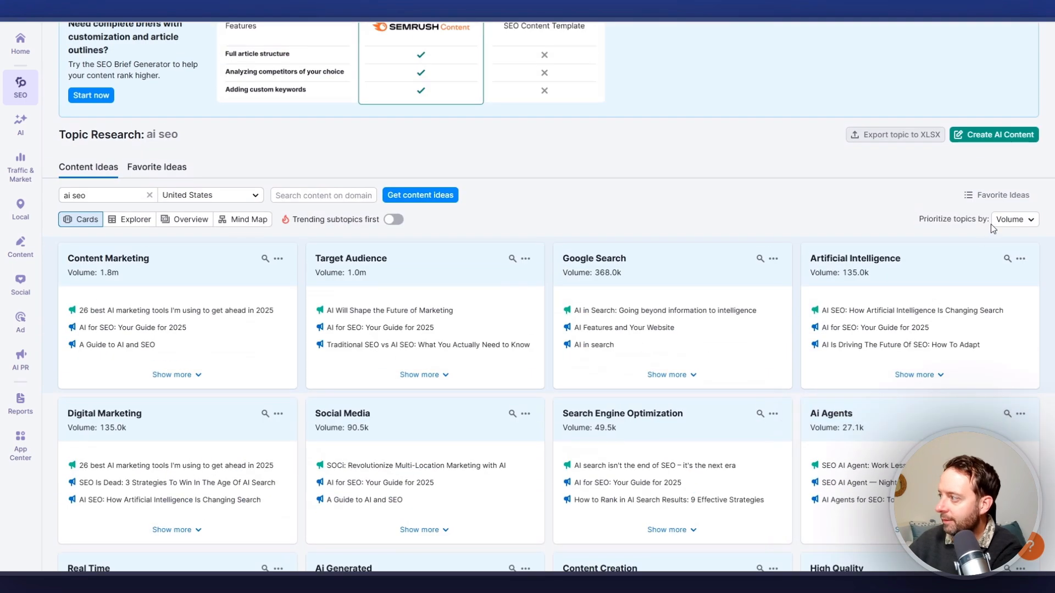
left_click(1009, 220)
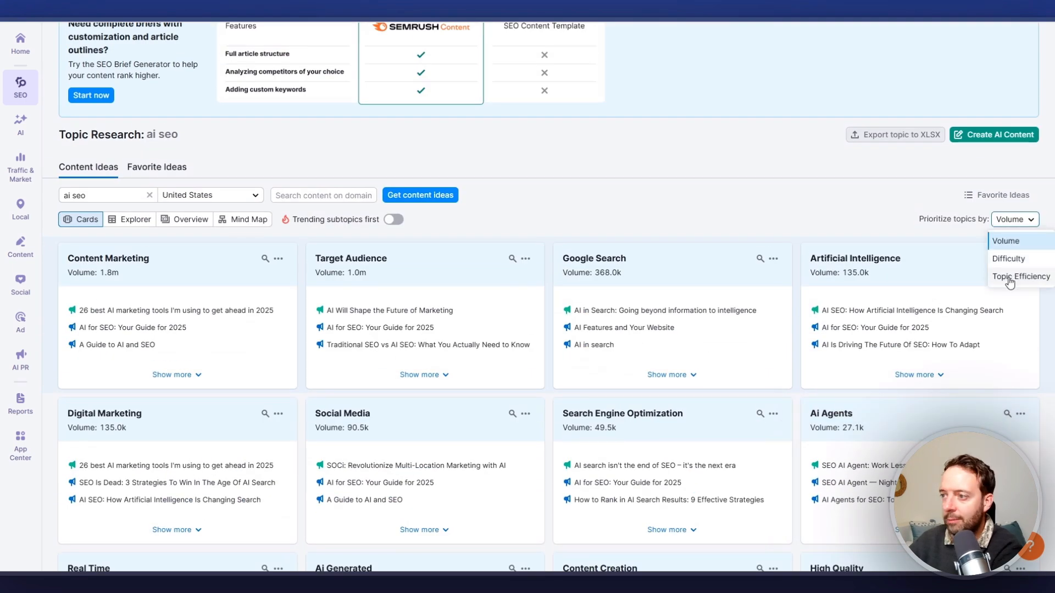
left_click(1010, 278)
Step: Expand the Content Creation topic and open its headline "Top 5 AI Tools I've Been Using for SEO Content in 2025"
scroll(481, 190, "down", 2)
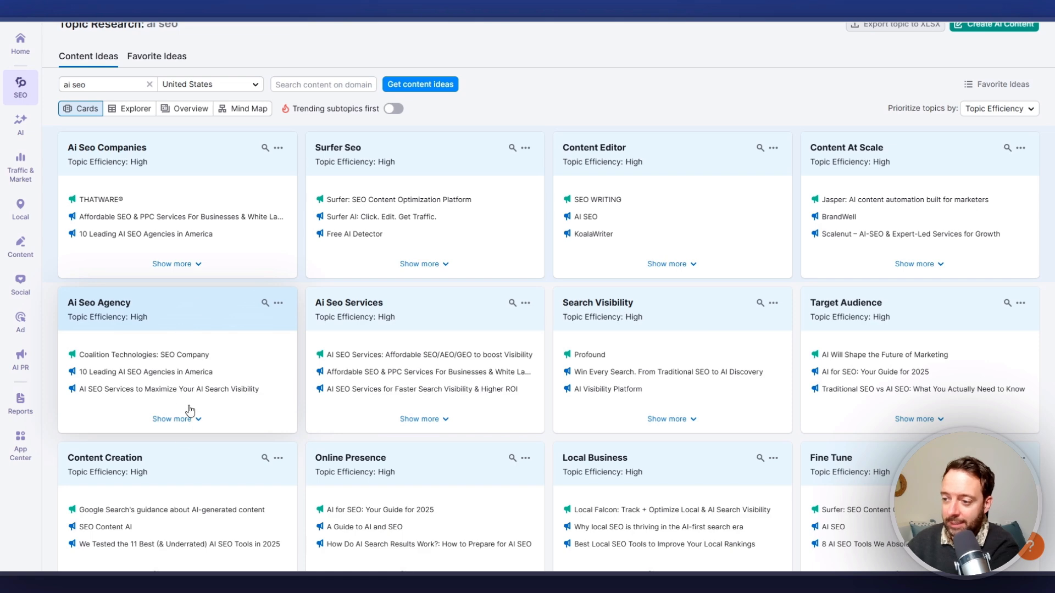
scroll(173, 464, "down", 3)
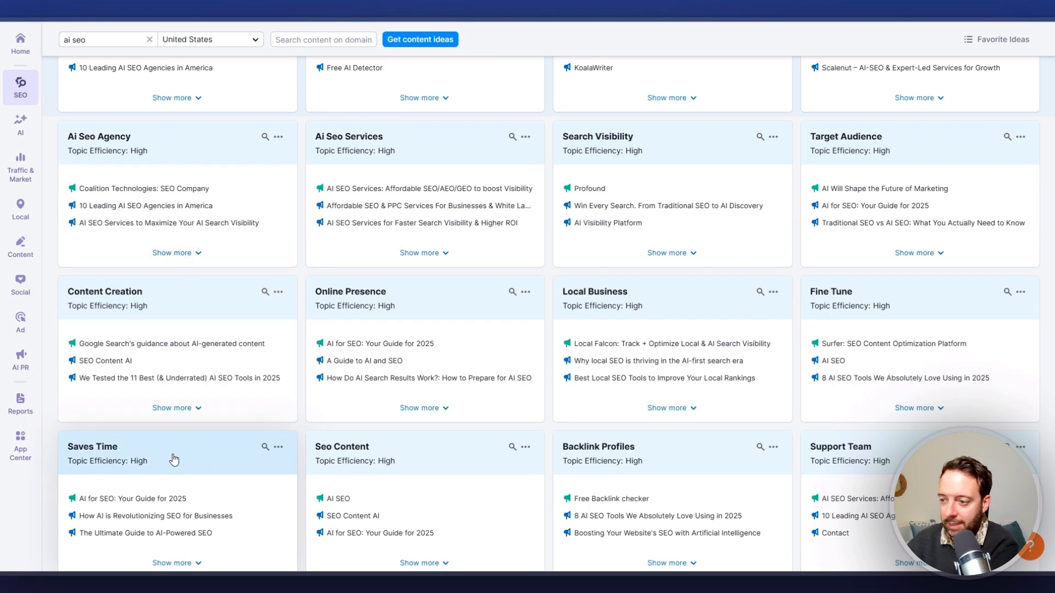
left_click(172, 408)
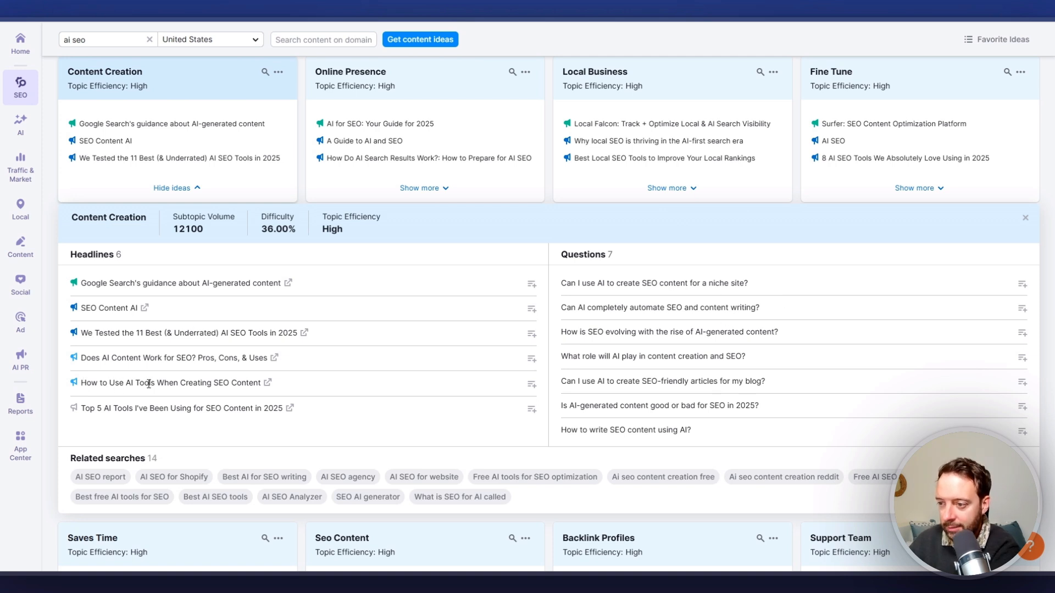
left_click(290, 409)
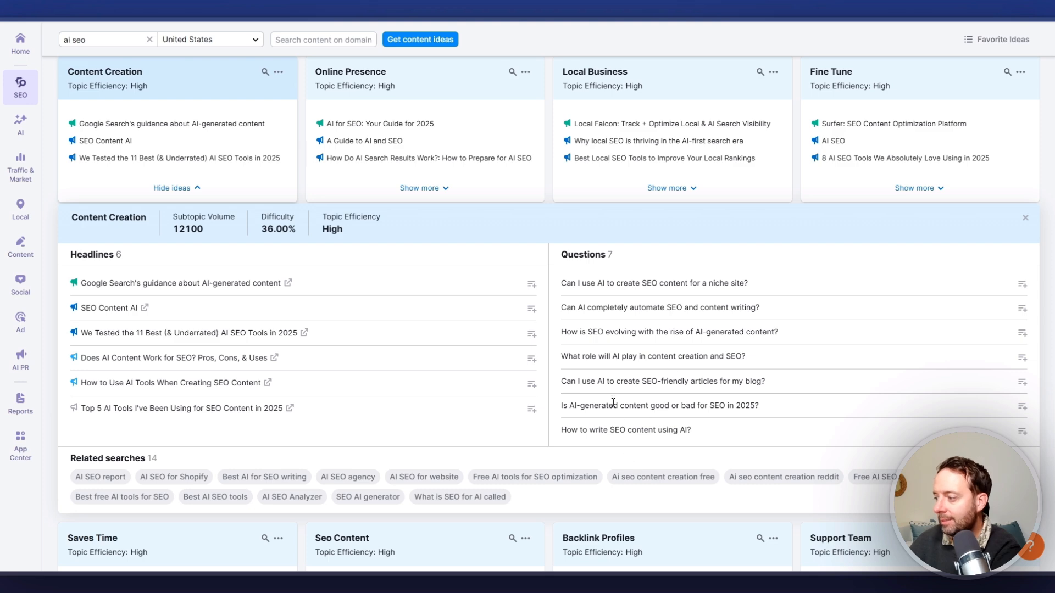
Step: Expand the Seo Content topic and add the question "Can AI completely automate SEO and content writing?" to the favorite ideas
scroll(614, 404, "down", 6)
left_click(422, 323)
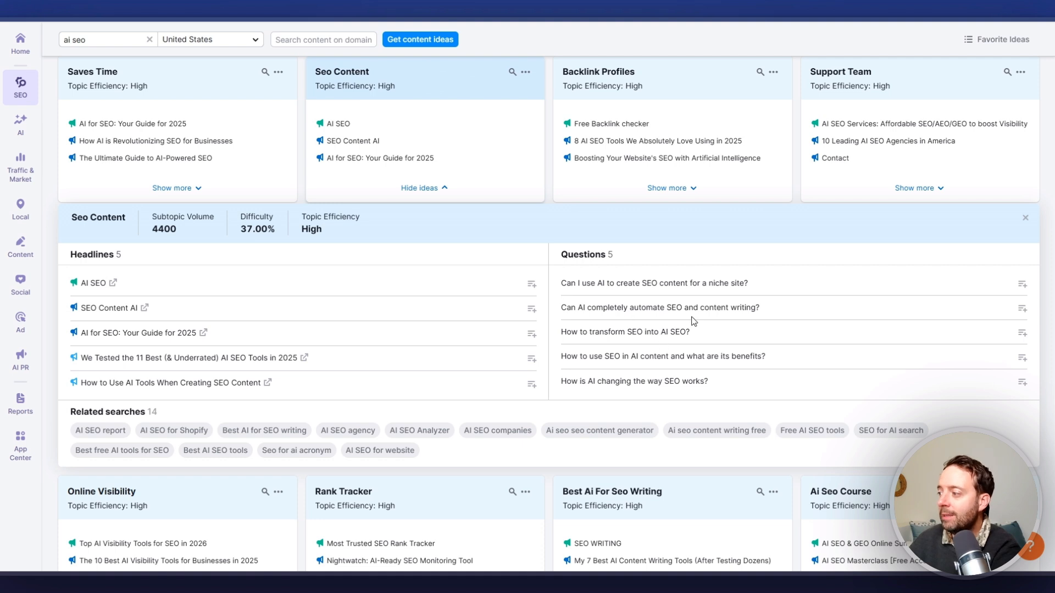
left_click(1023, 311)
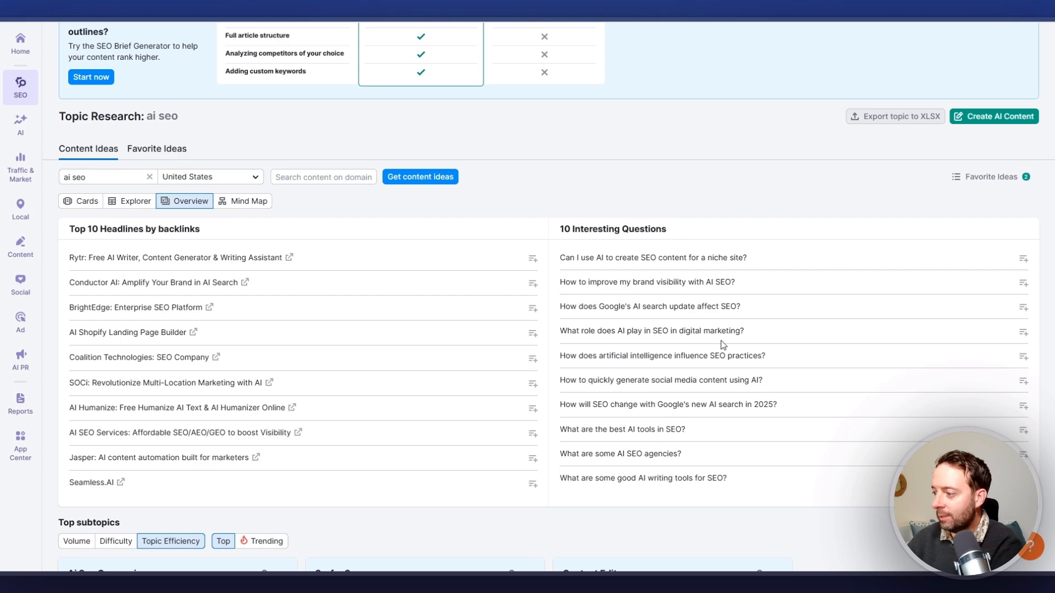
Step: Show the "ai seo" content ideas as a Mind Map and select the "site audit" subtopic
left_click(242, 201)
scroll(541, 223, "down", 4)
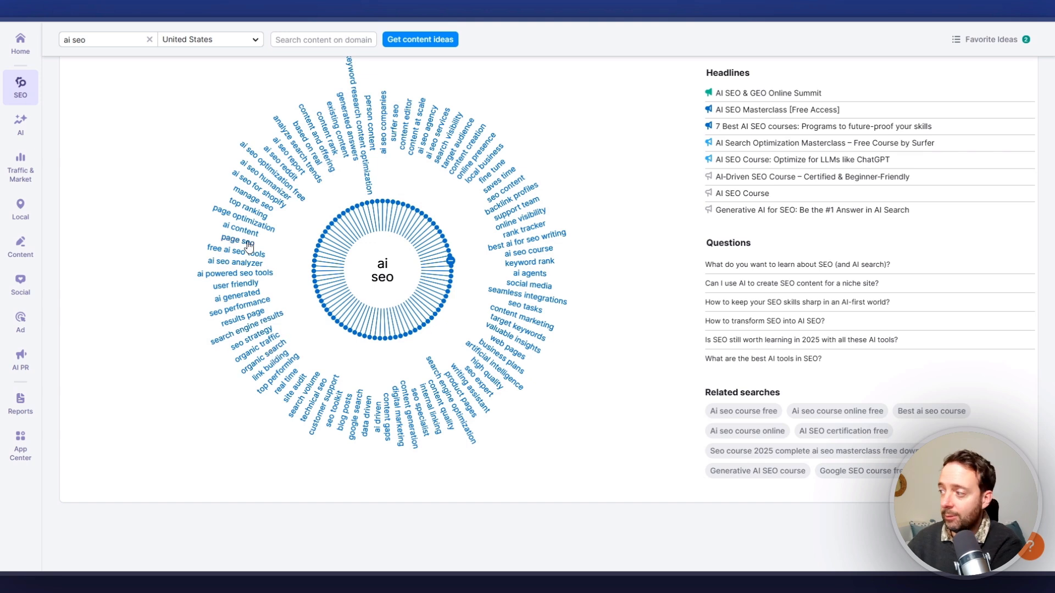
scroll(825, 312, "up", 1)
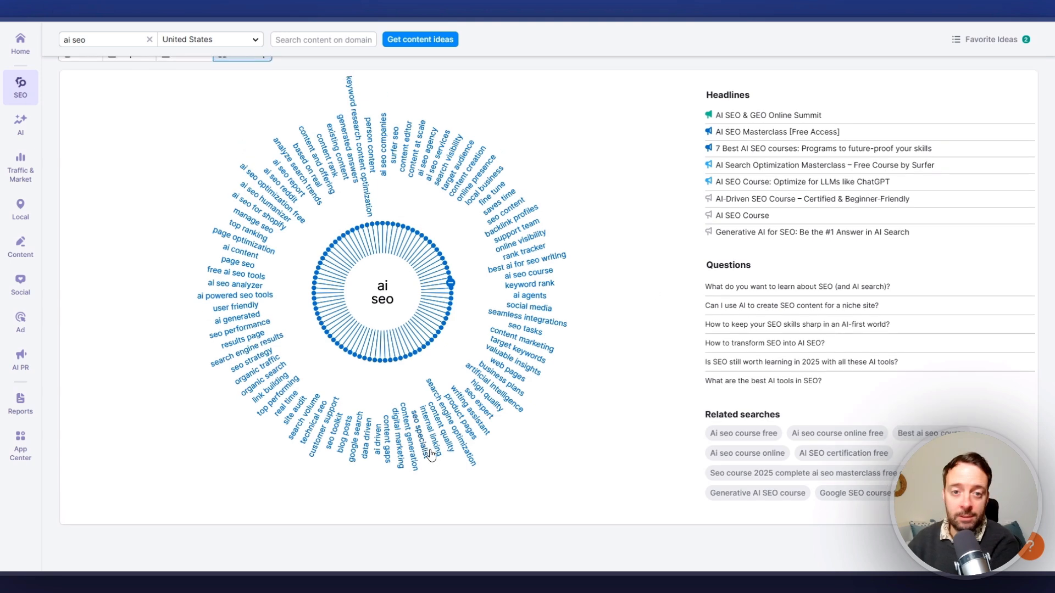
left_click(297, 413)
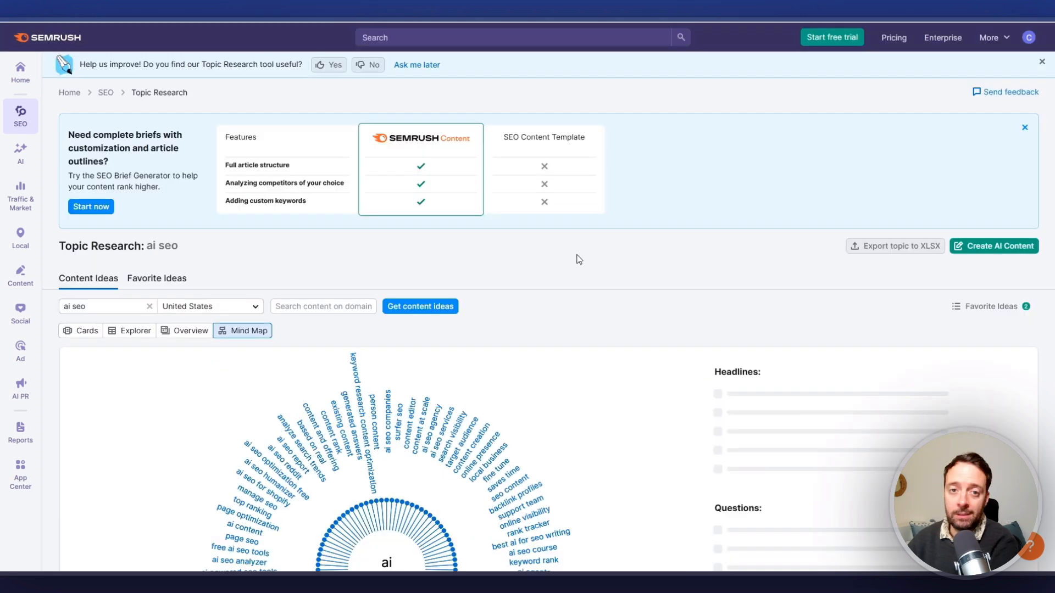
scroll(577, 260, "down", 2)
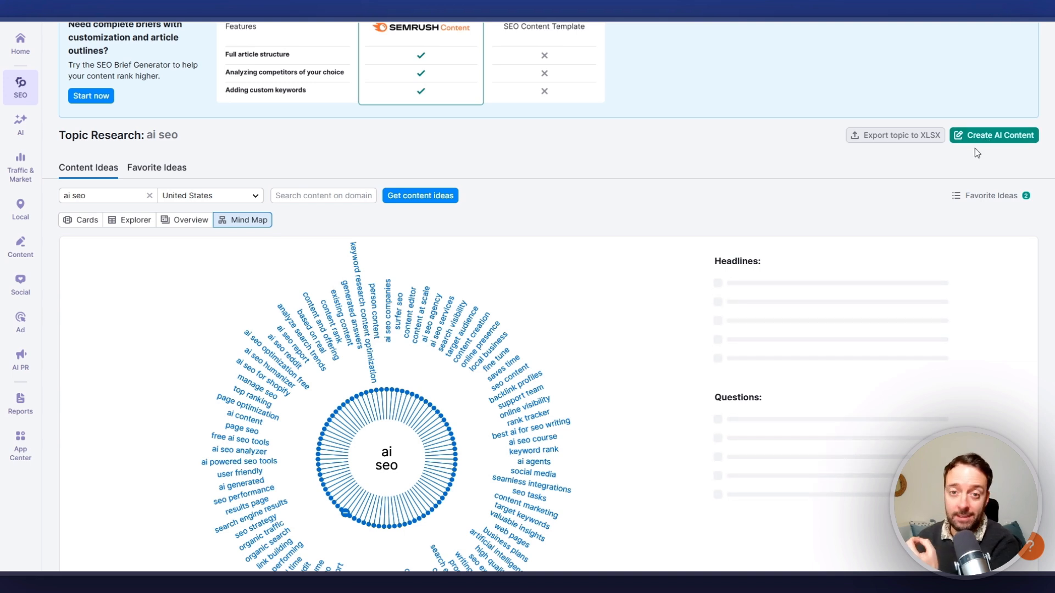
Step: Open Organic Traffic Insights, paste the copied domain and get its insights
mouse_move(22, 137)
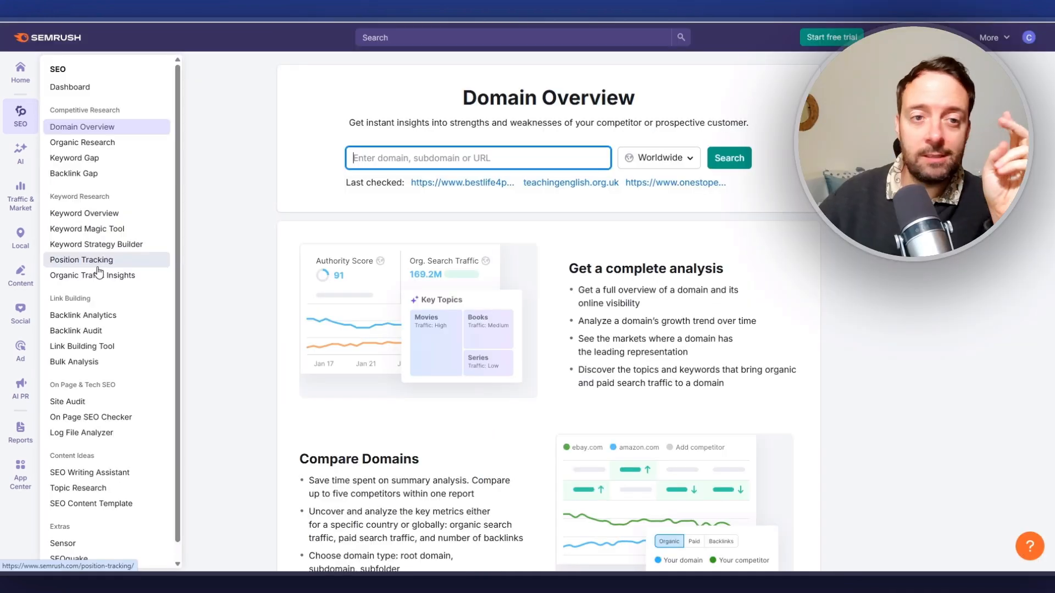
left_click(97, 275)
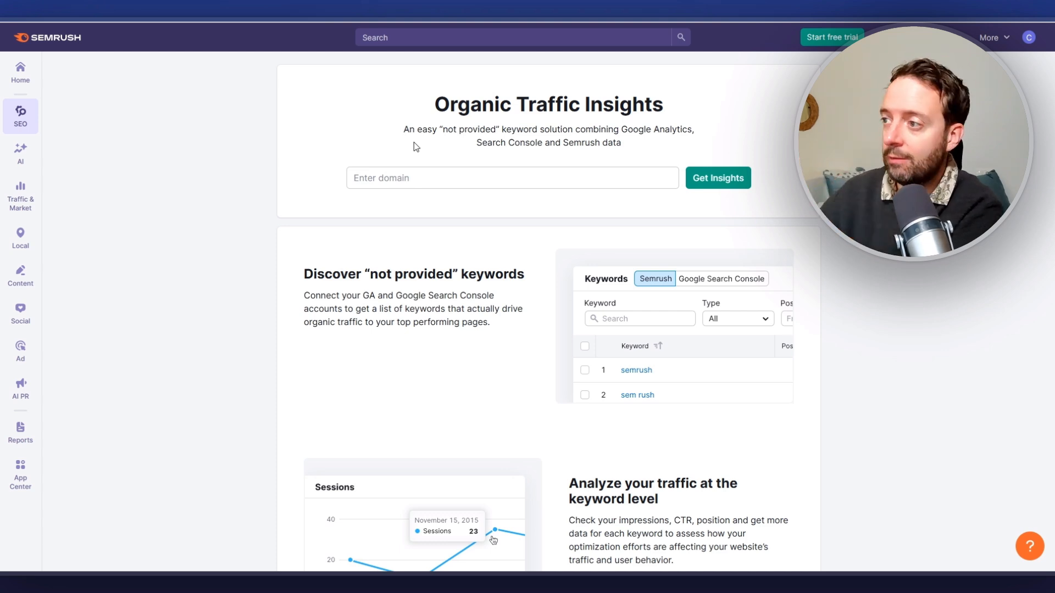
left_click(422, 187)
key("ctrl+v")
left_click(719, 181)
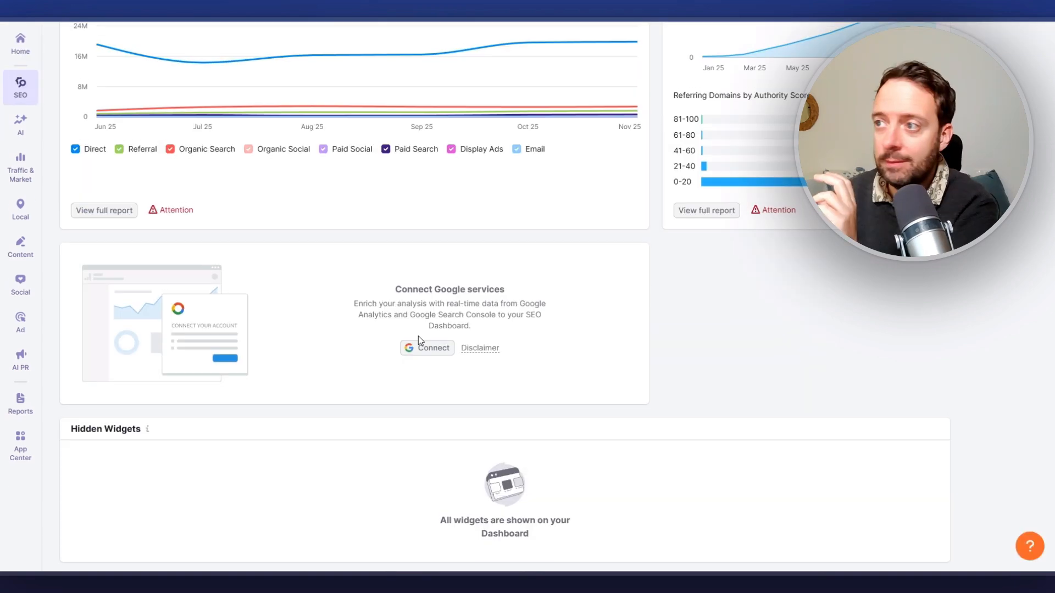
Step: Connect Google services to the SEO Dashboard, granting access to the Google Analytics and Search Console data
scroll(417, 336, "up", 6)
scroll(418, 336, "down", 6)
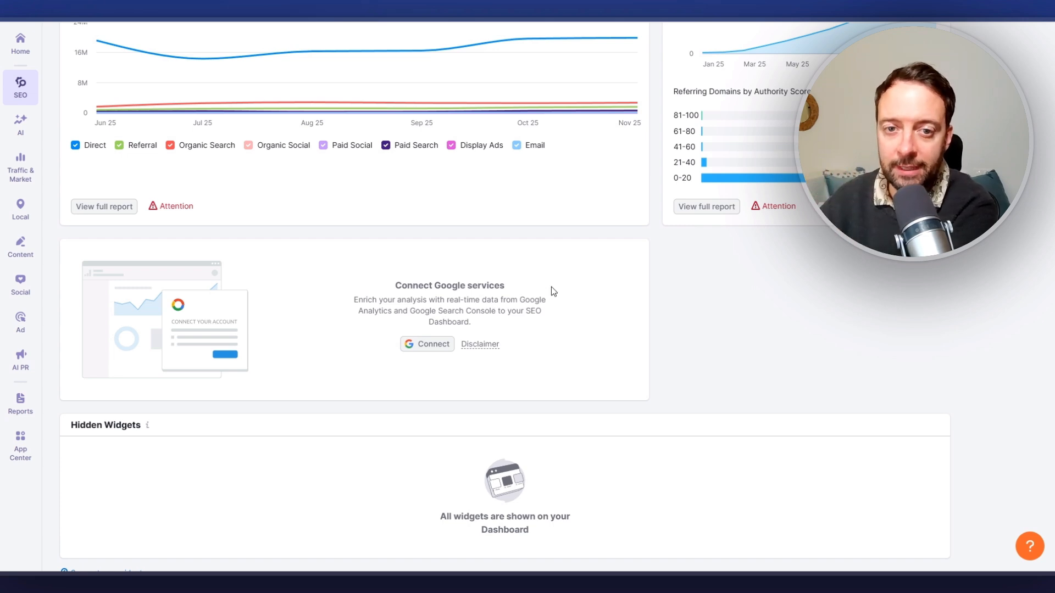
left_click(425, 345)
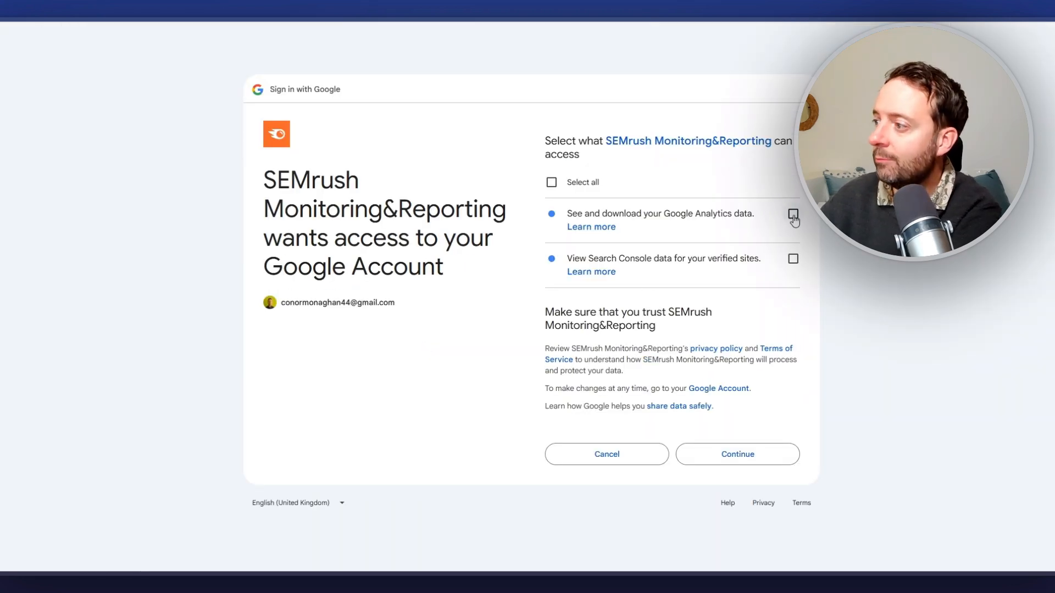
left_click(793, 214)
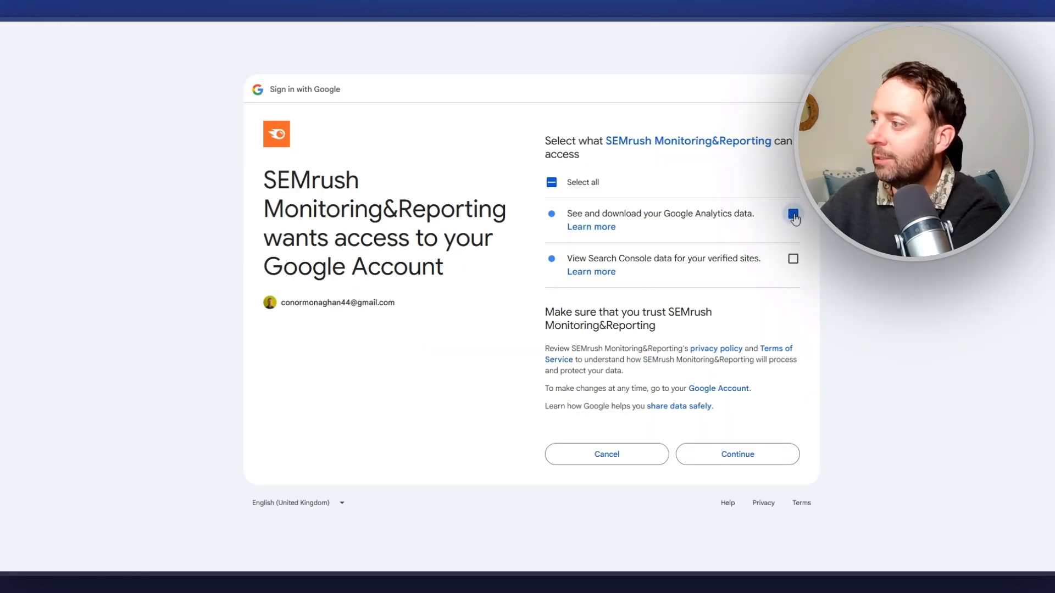
left_click(793, 259)
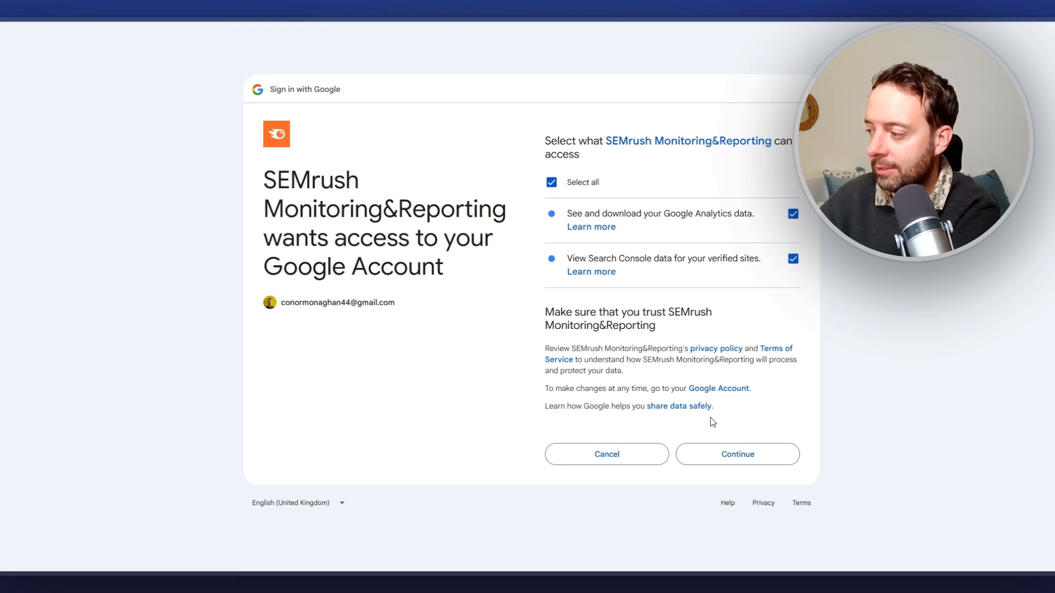
left_click(725, 455)
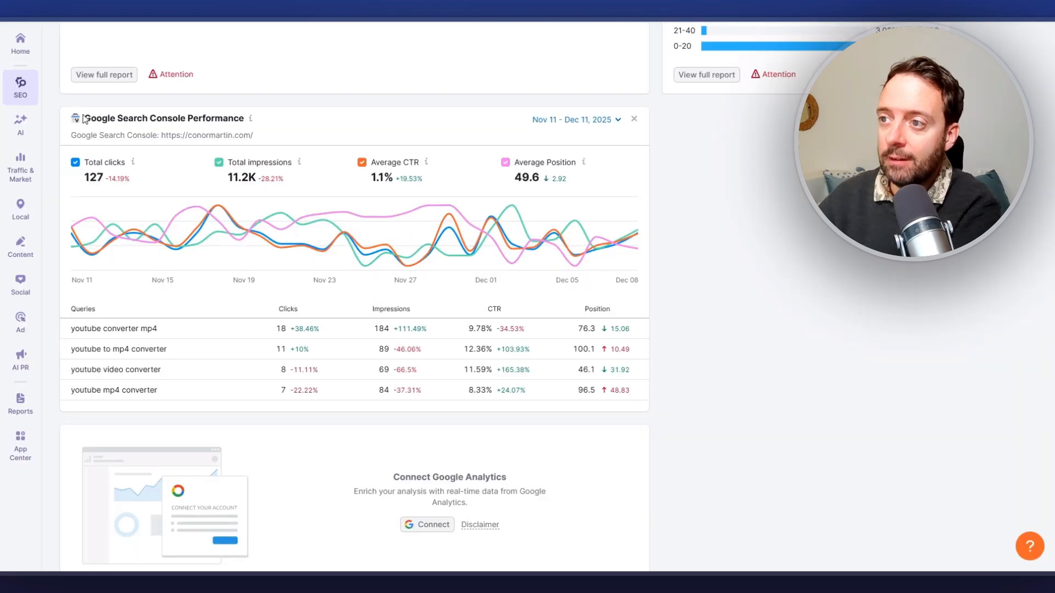
Step: Examine the Google Search Console Performance and Traffic Analytics widgets on the dashboard
left_click_drag(84, 119, 242, 120)
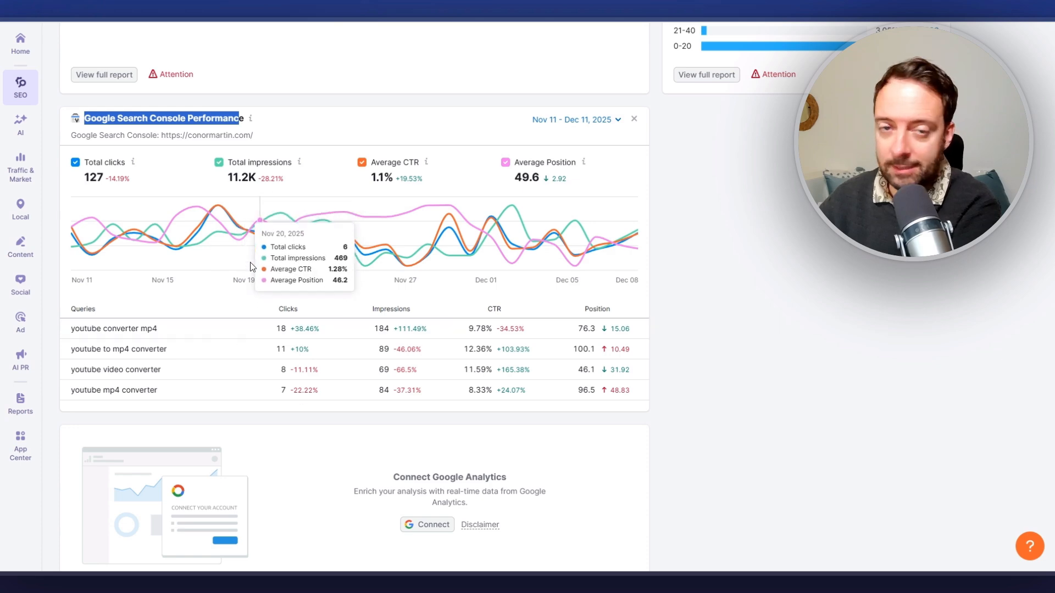
scroll(277, 374, "up", 1)
scroll(277, 375, "up", 2)
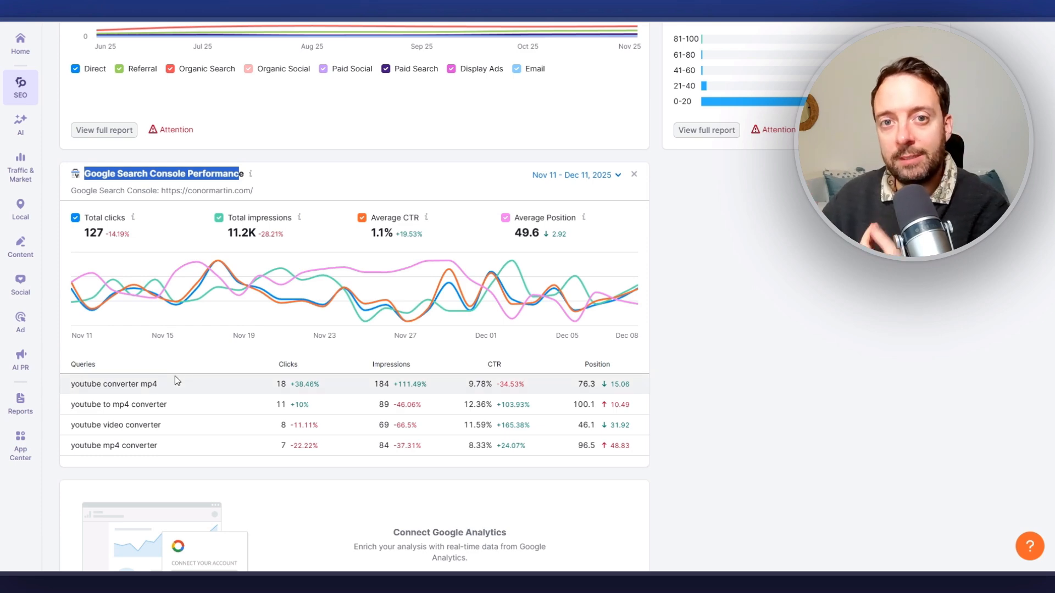
scroll(174, 376, "up", 5)
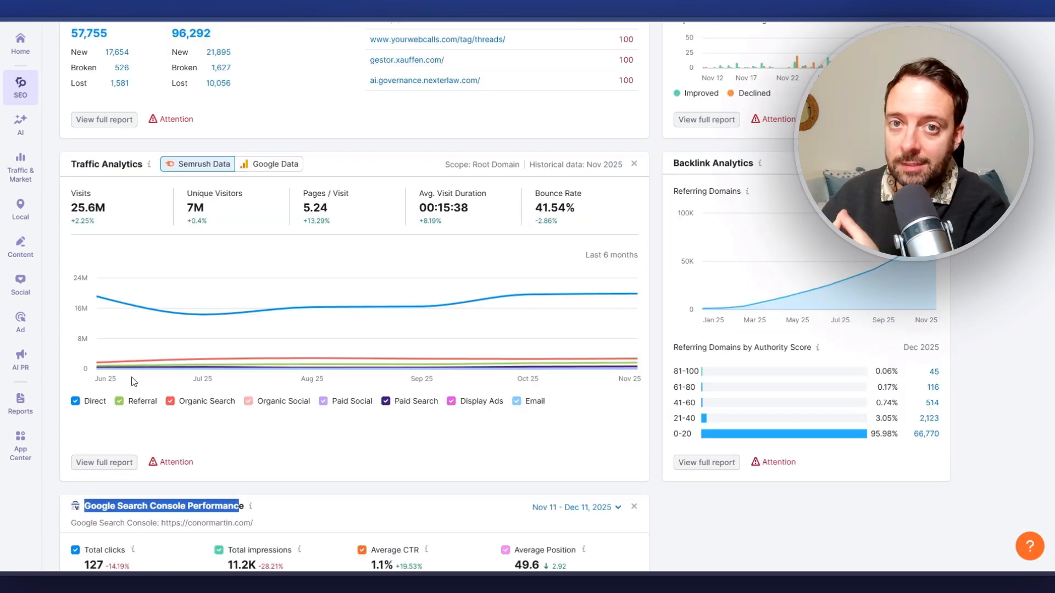
mouse_move(301, 343)
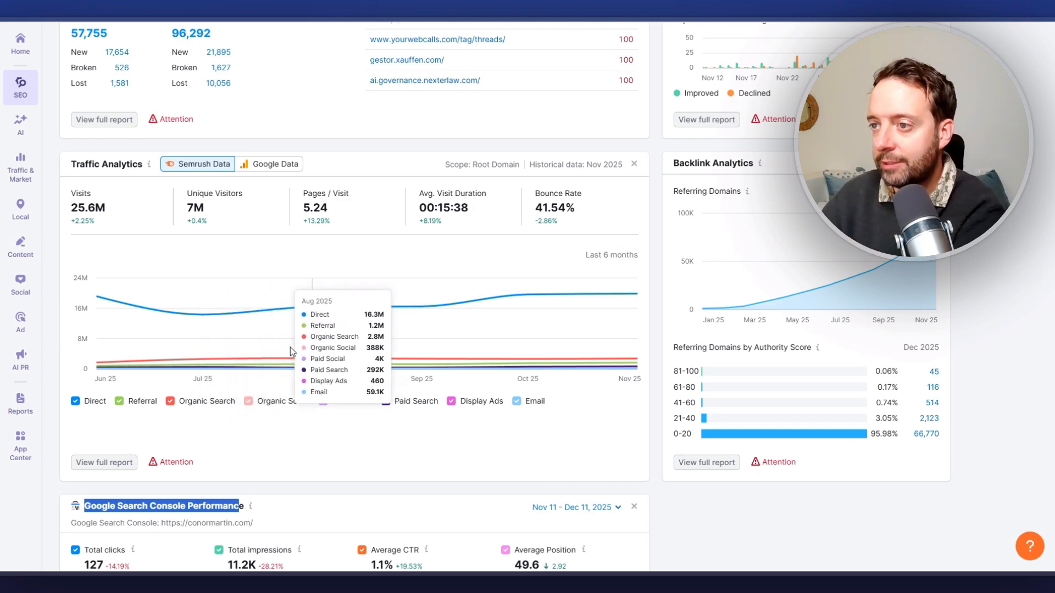
scroll(290, 352, "down", 4)
Step: Compare the organic keywords of lovable.dev and bolt.new in Keyword Gap for the US and review the keyword details
mouse_move(20, 87)
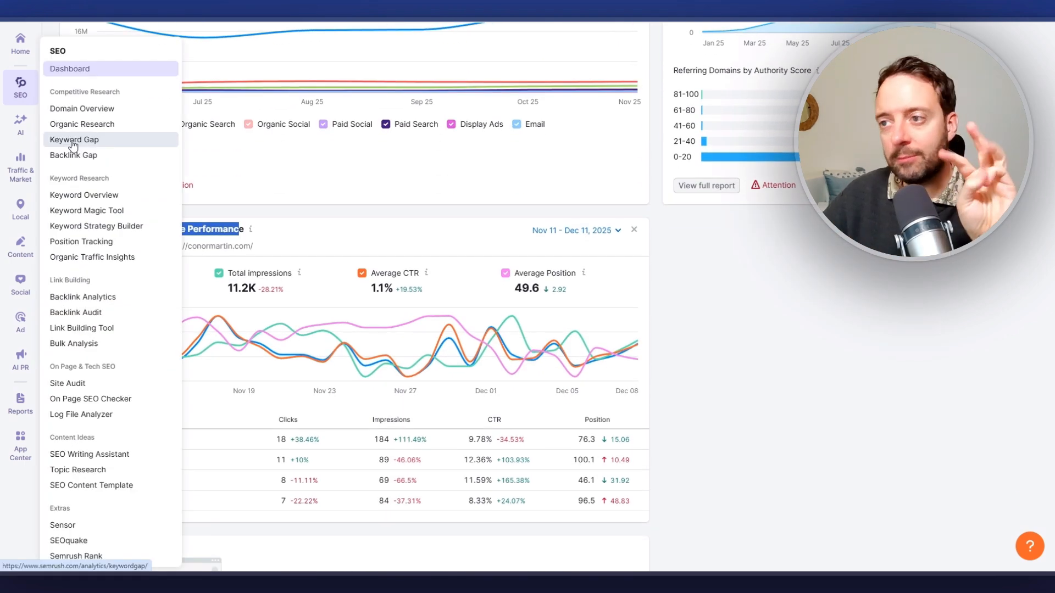
left_click(106, 146)
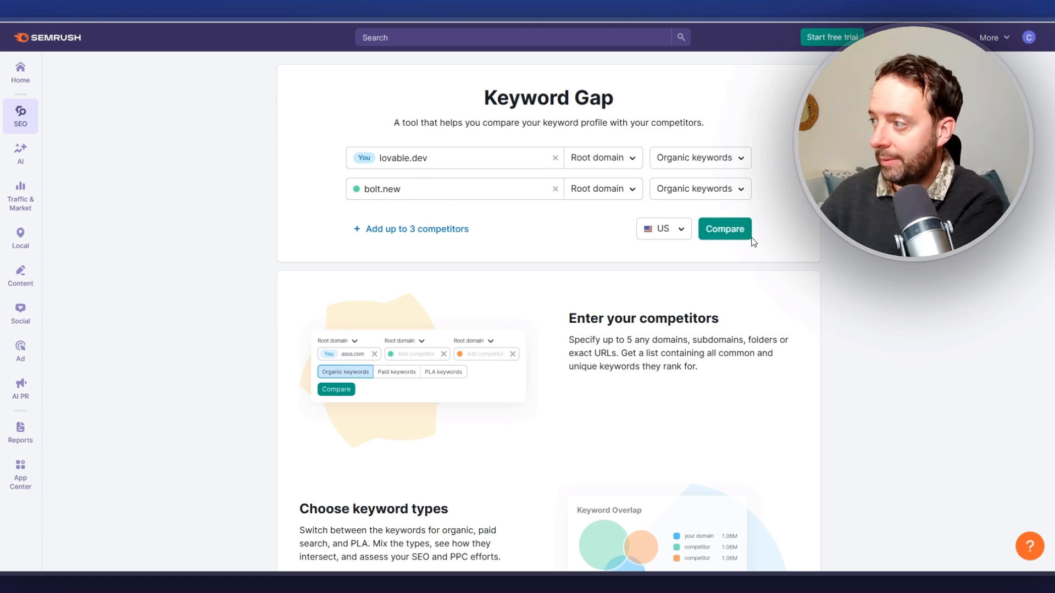
left_click(728, 234)
scroll(143, 280, "down", 4)
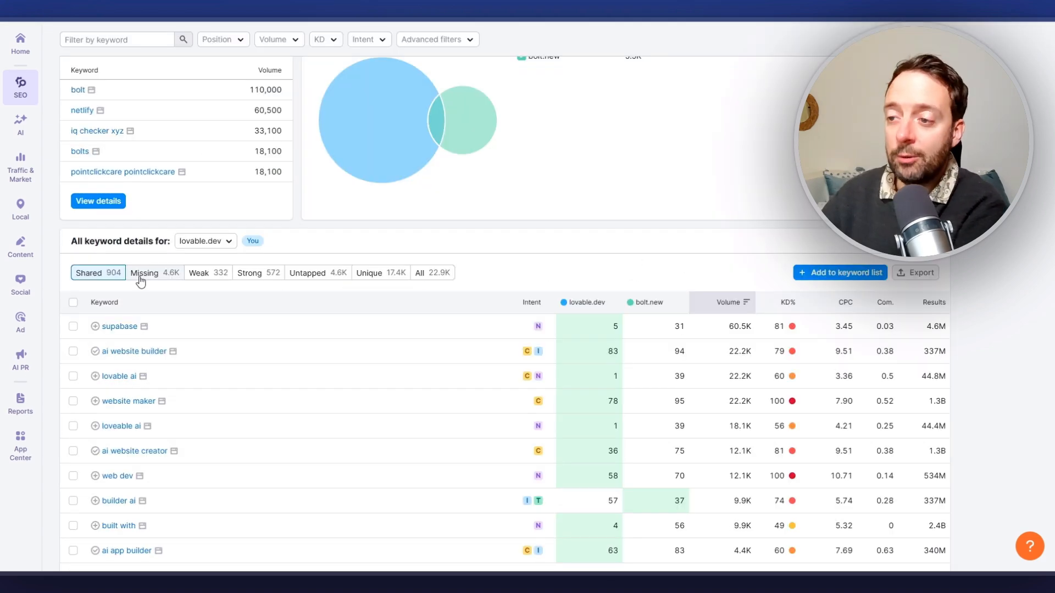
scroll(136, 384, "down", 1)
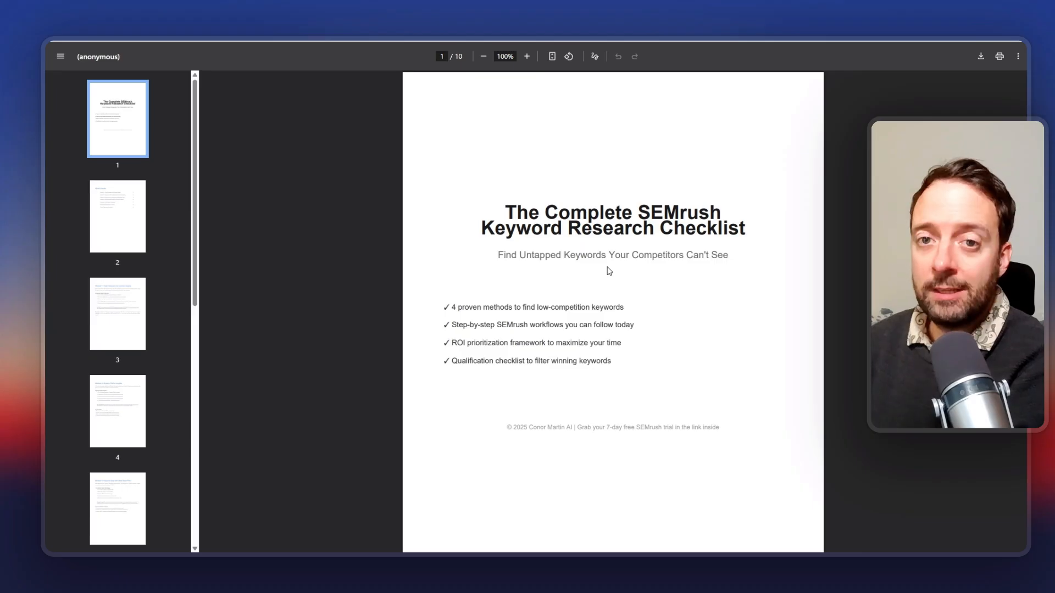
Step: Switch to the SEMrush keyword research checklist PDF and read through its methods up to Bulk Keyword Analysis
scroll(607, 271, "down", 10)
scroll(609, 271, "down", 20)
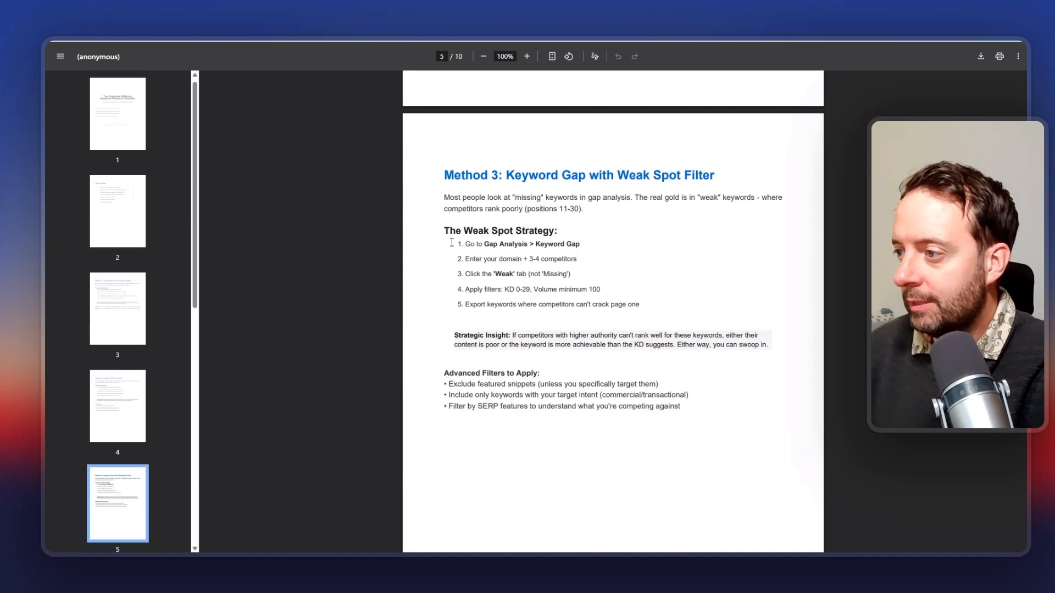
scroll(569, 256, "down", 10)
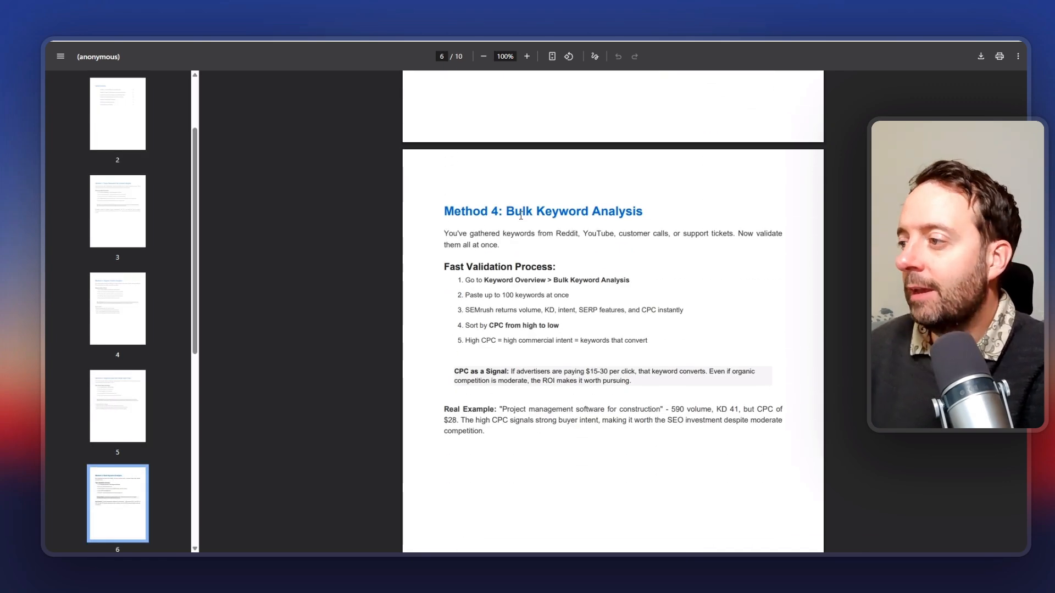
Step: Read the Keyword Qualification Framework table in the checklist PDF, examining the current position, search volume and intent criteria
scroll(504, 212, "down", 10)
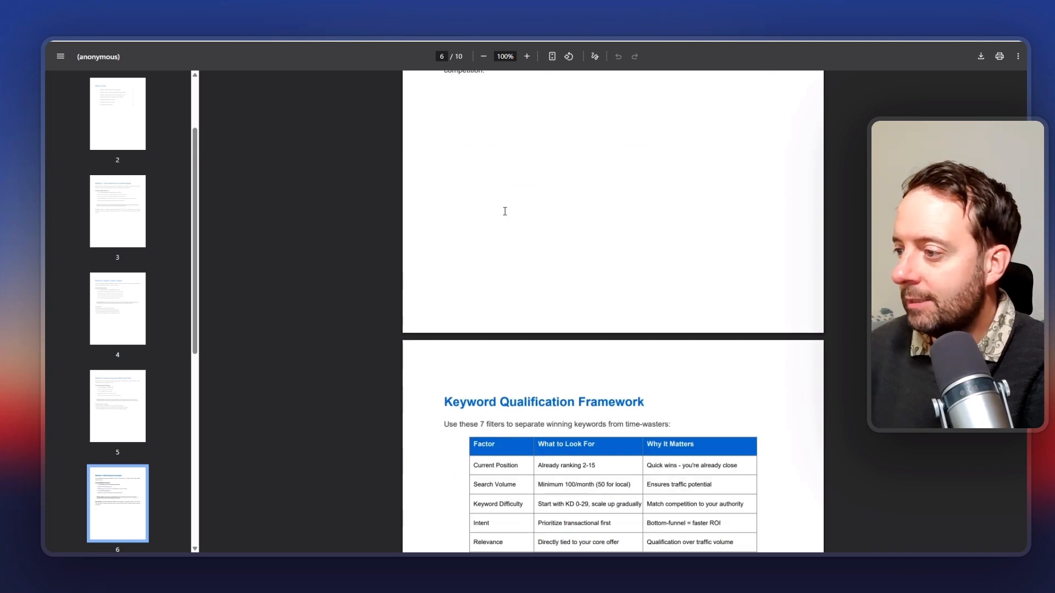
double_click(444, 145)
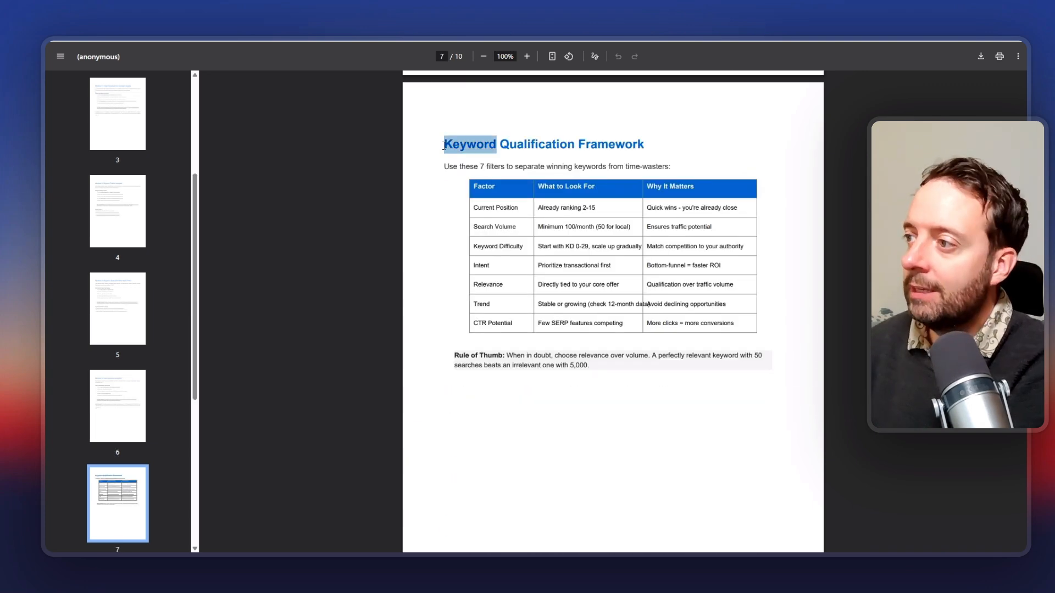
left_click(626, 150)
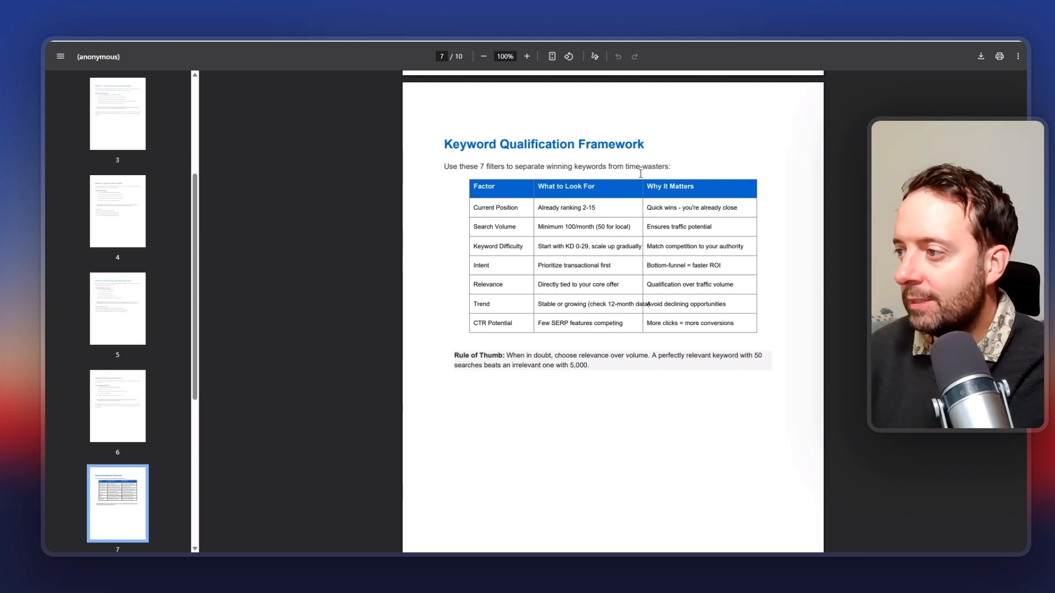
left_click_drag(538, 209, 596, 211)
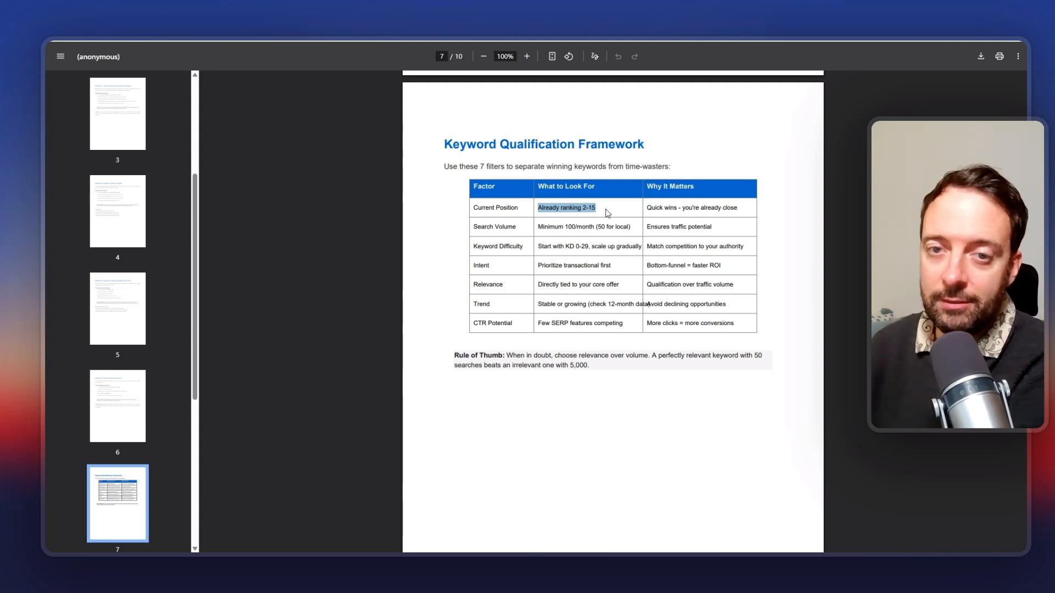
left_click(511, 232)
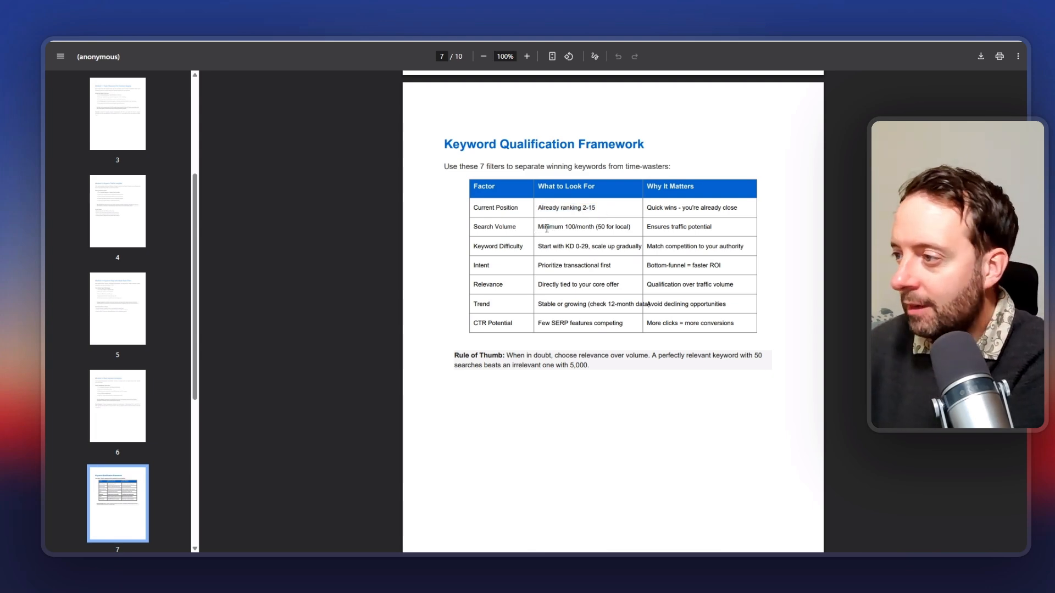
left_click_drag(599, 227, 496, 225)
left_click(605, 231)
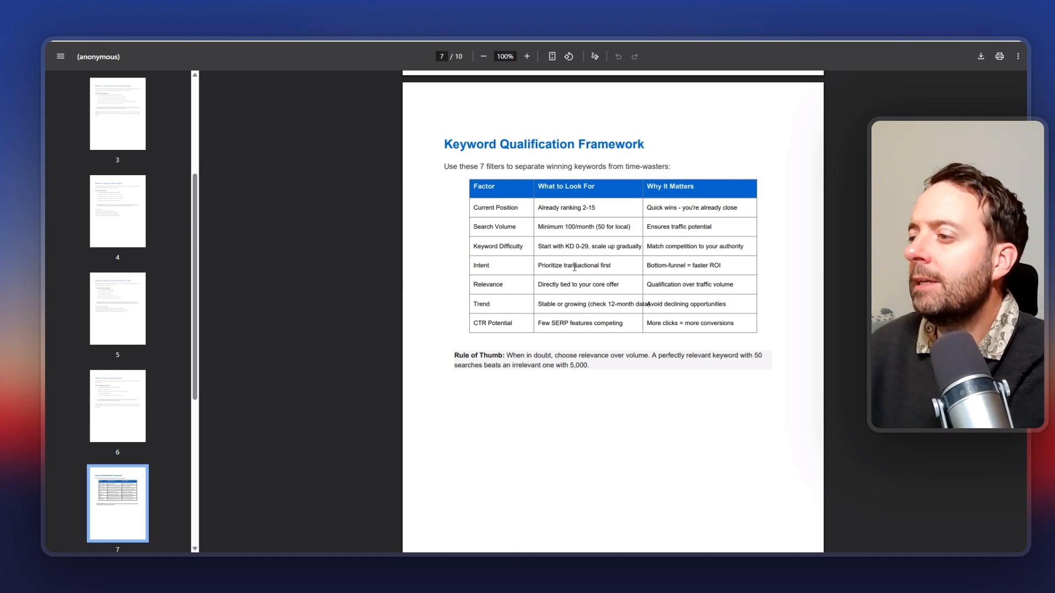
left_click_drag(615, 266, 511, 262)
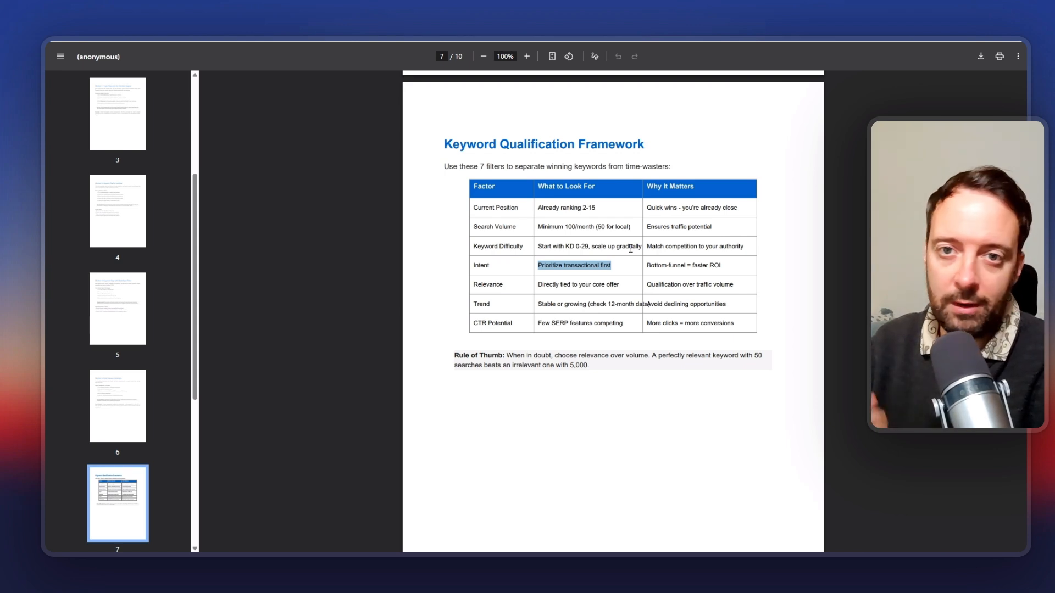
left_click(539, 355)
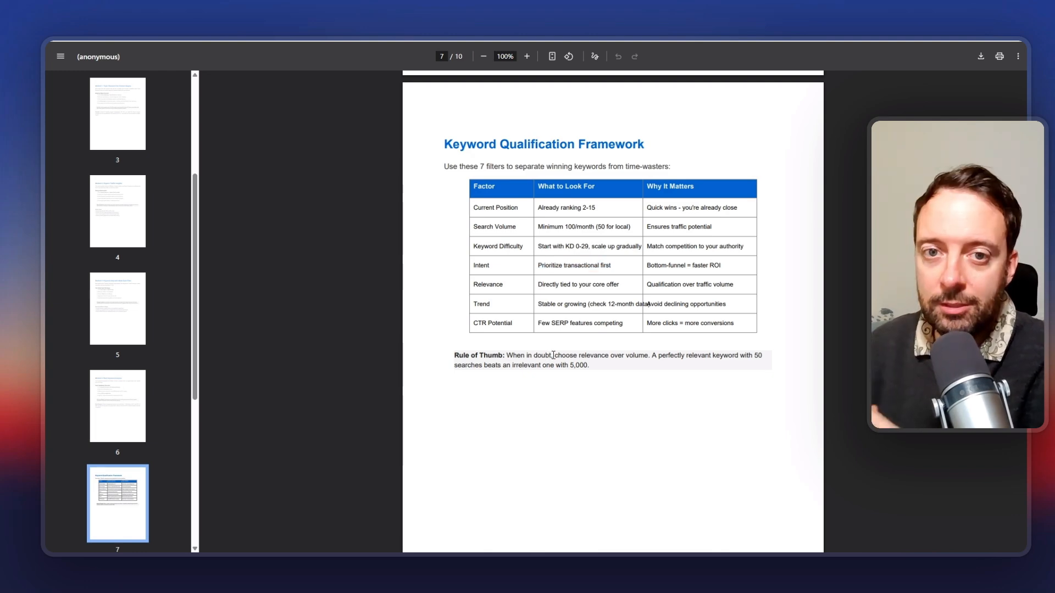